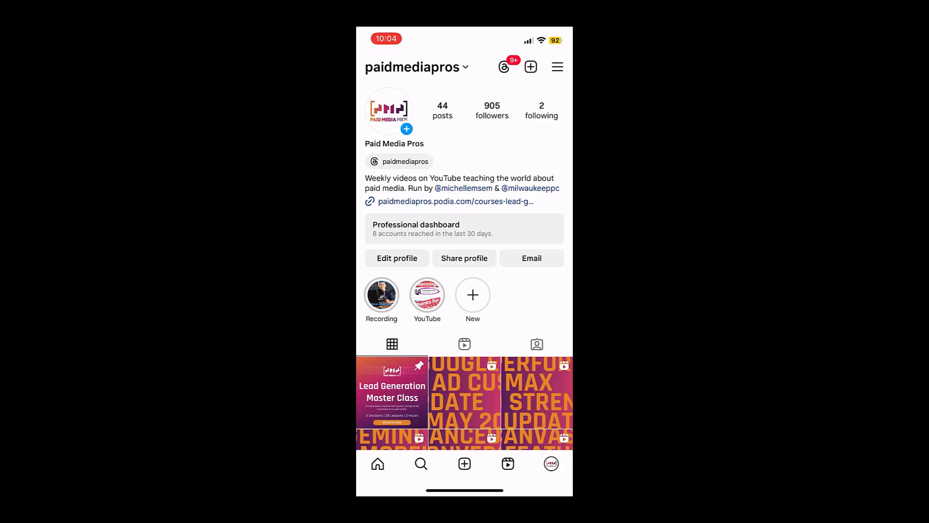
Create a new post with the Paid Media Pros logo photo and the caption "Fake post for a video coming soon!"
click(464, 463)
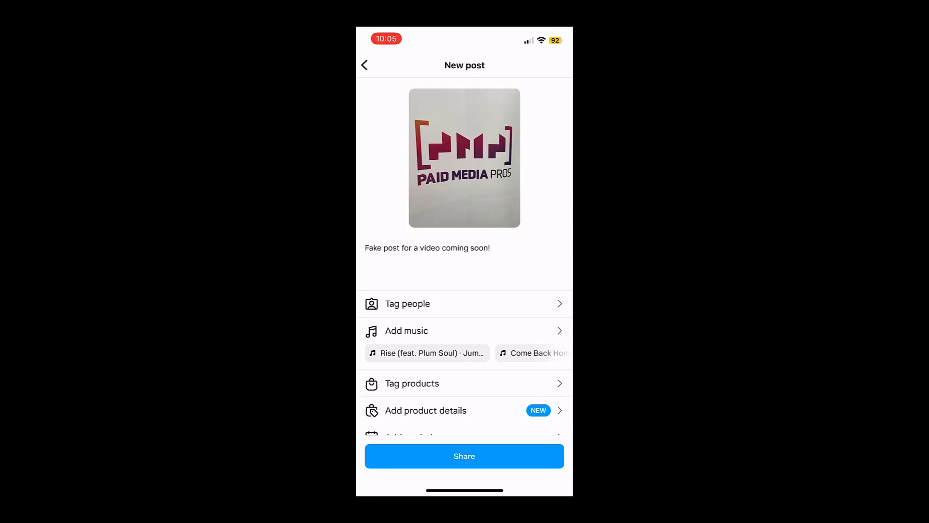
scroll(465, 256, down, 3)
scroll(464, 256, down, 3)
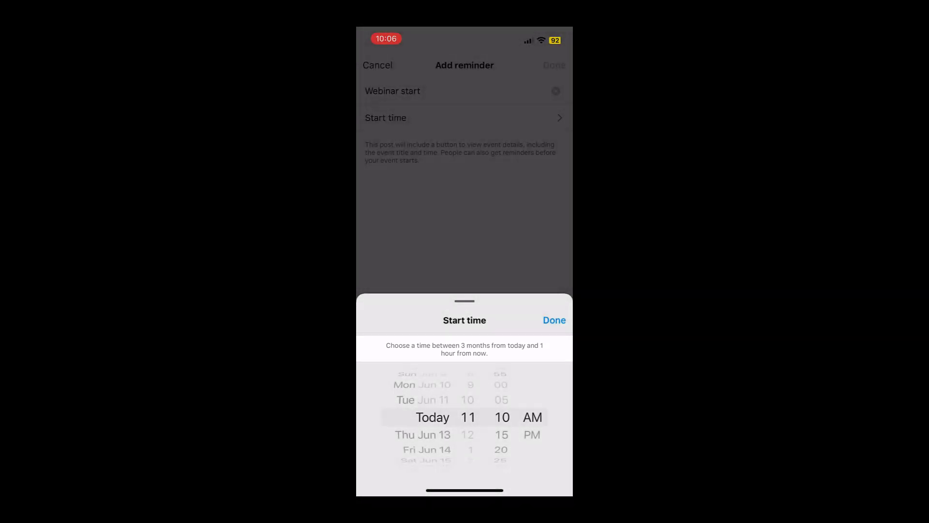
Add a reminder titled "Webinar start" to the post, starting Mon, Jul 1 at 12 pm CT
scroll(421, 417, down, 7)
scroll(421, 417, down, 12)
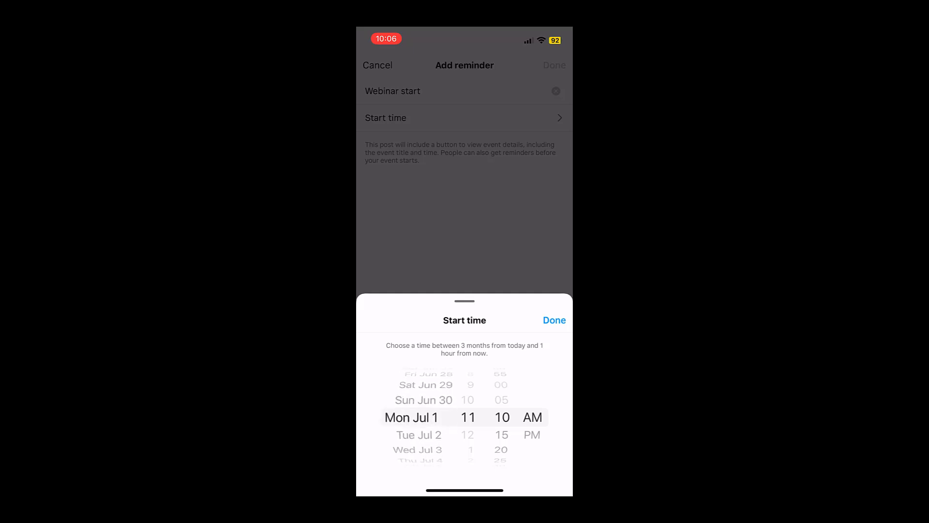
scroll(467, 417, down, 1)
scroll(502, 417, up, 2)
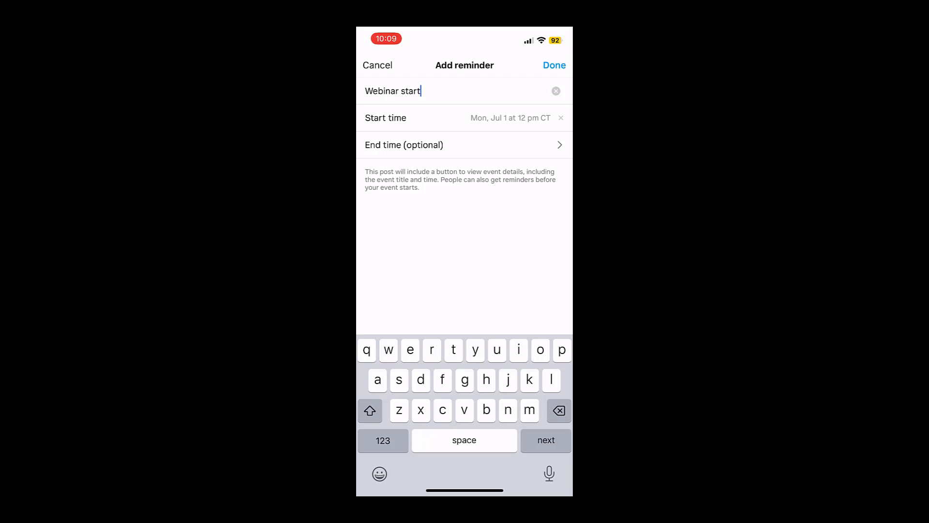
click(555, 66)
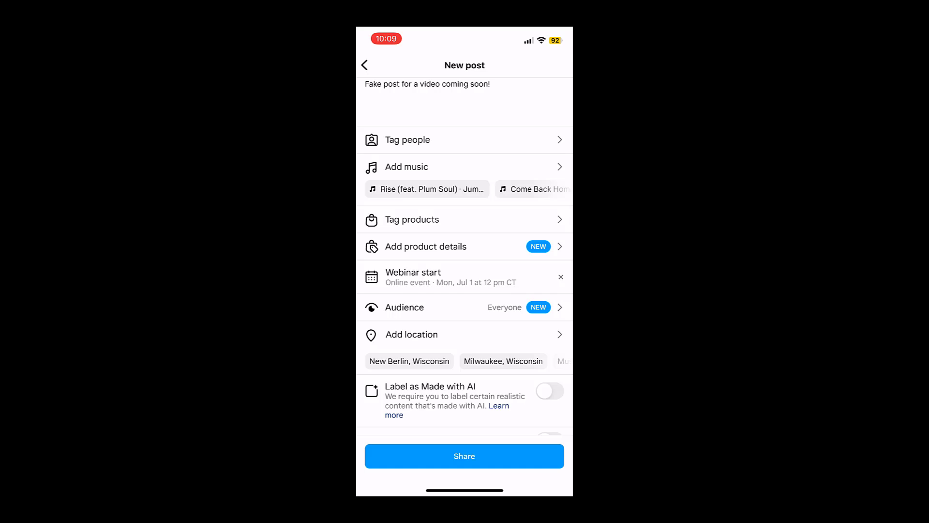
Turn on Boost post for the new post and share it
scroll(465, 256, down, 4)
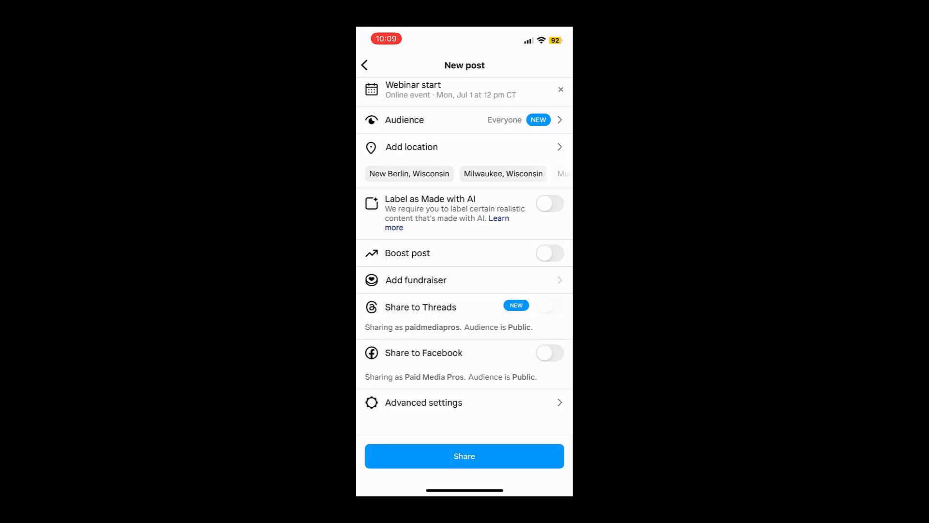
click(550, 253)
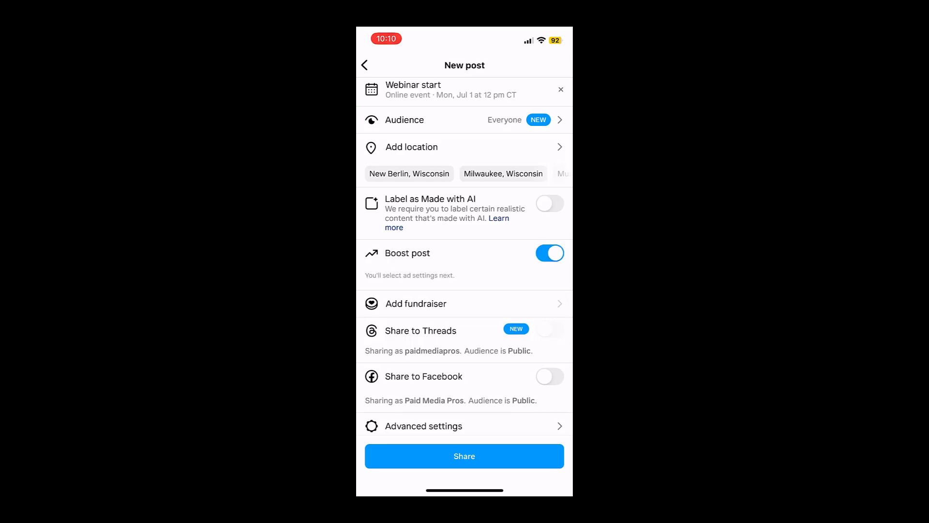
scroll(465, 242, down, 1)
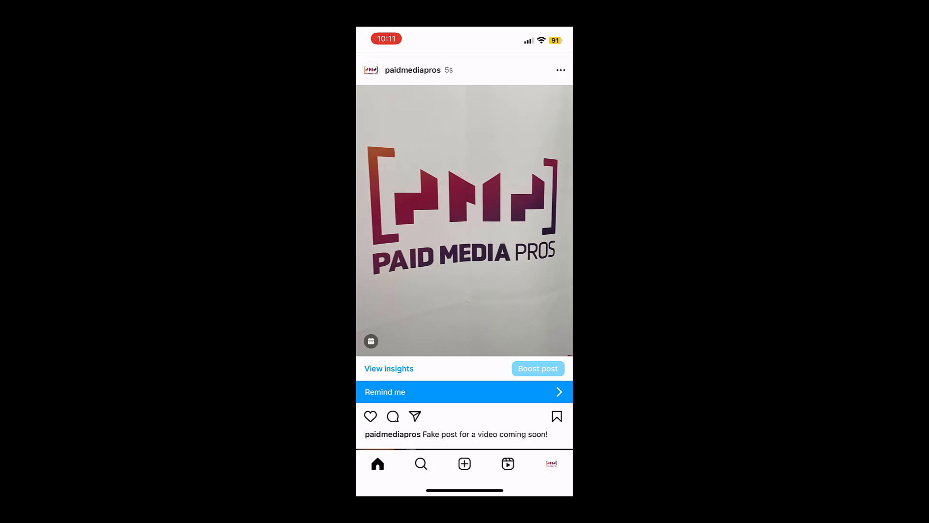
Set a reminder from the published post's event button, and review the event's editable details without changing them
click(465, 392)
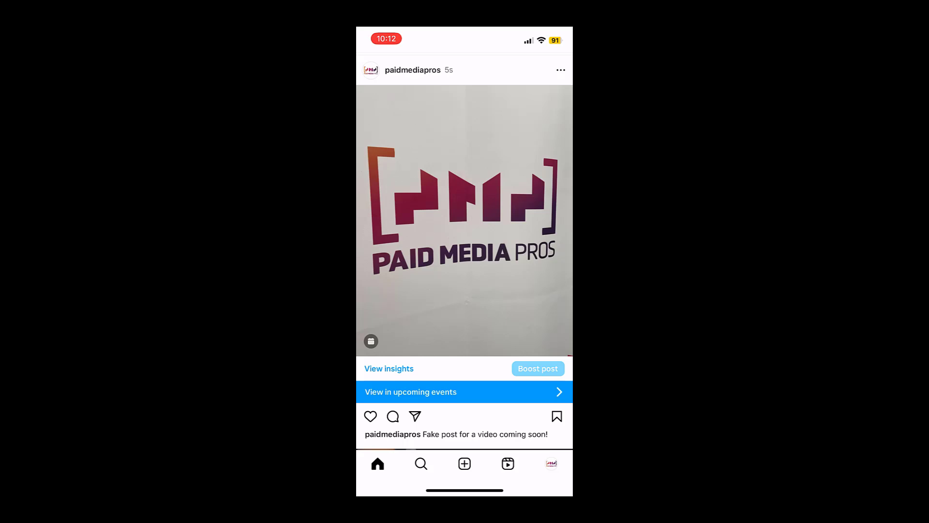
click(561, 70)
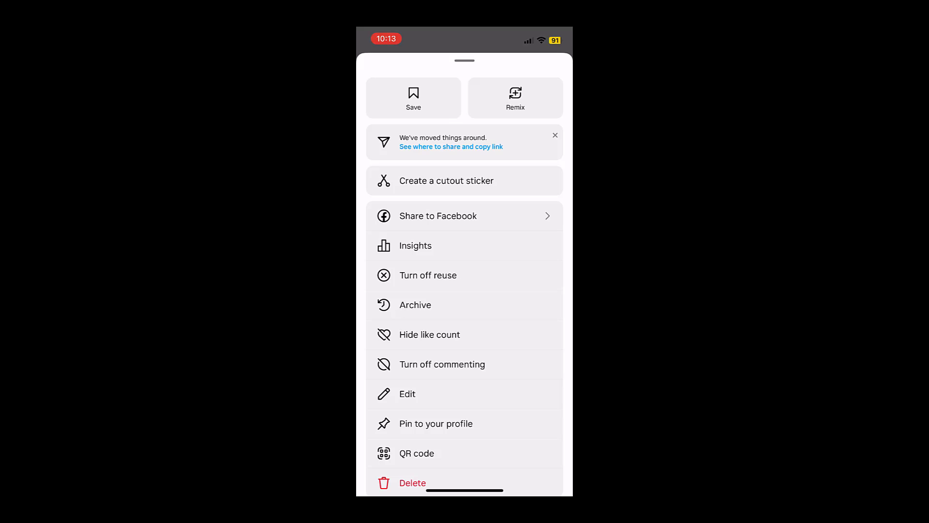
click(408, 394)
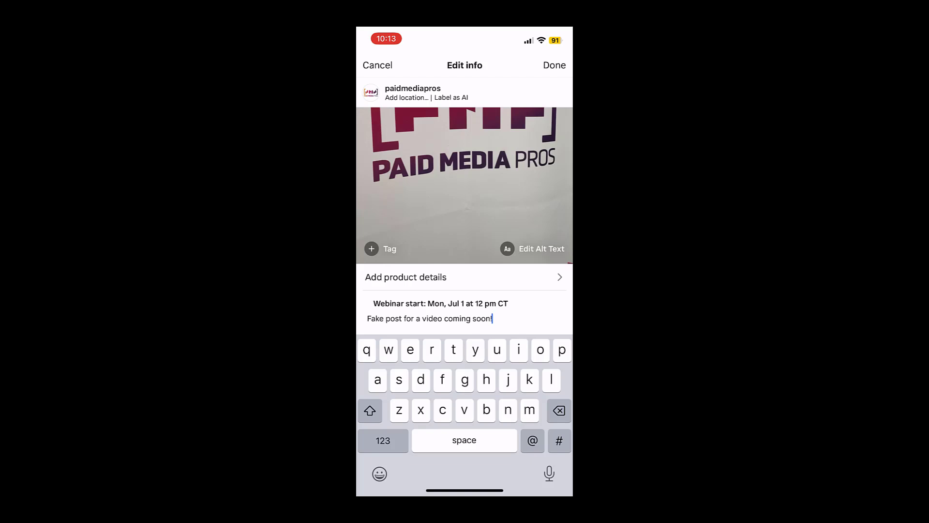
click(440, 304)
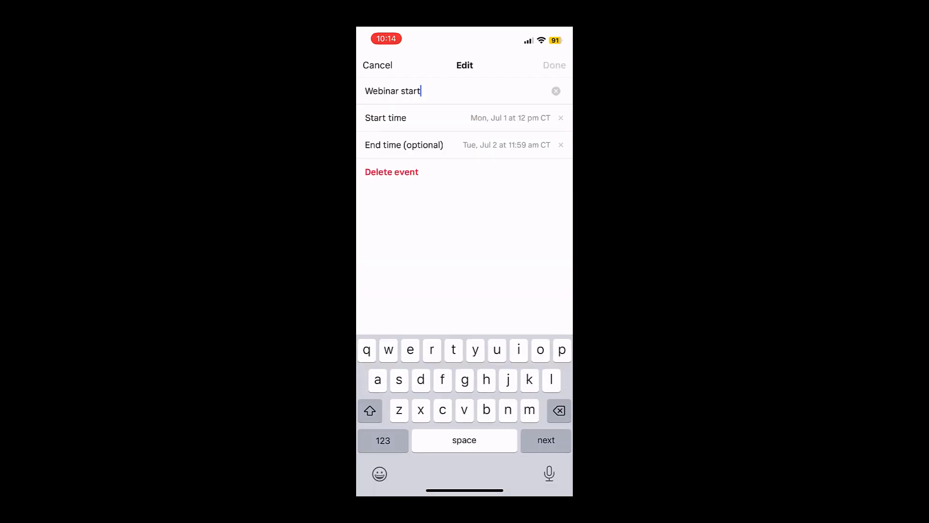
click(377, 66)
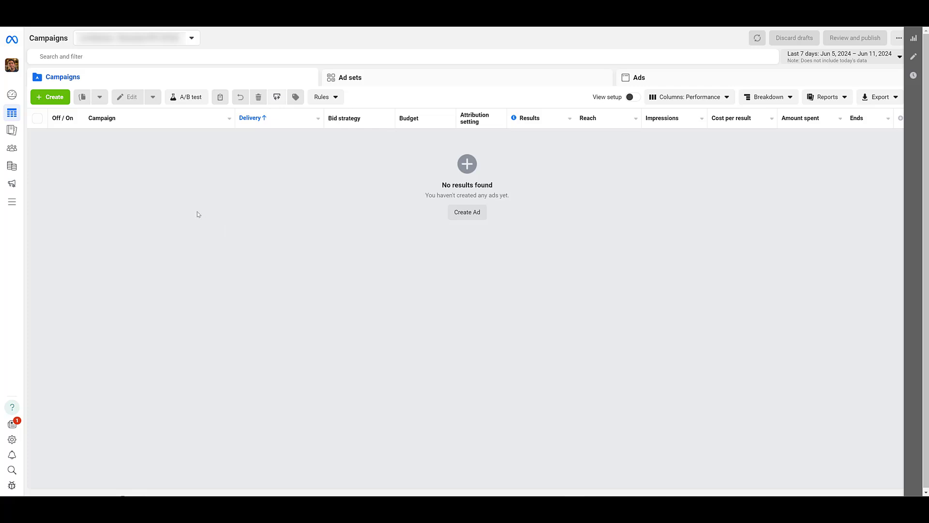
Switch to Meta Ads Manager and create an Auction campaign with the Awareness objective
click(54, 98)
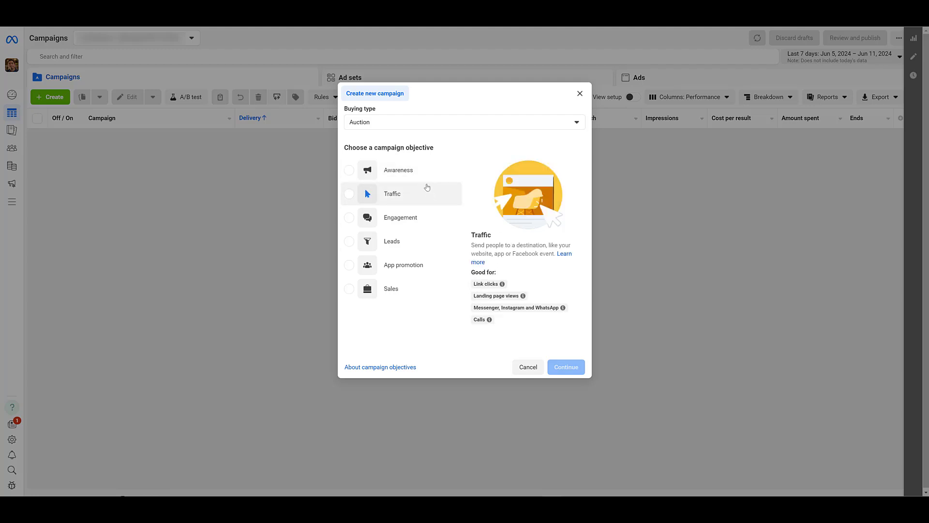
click(413, 173)
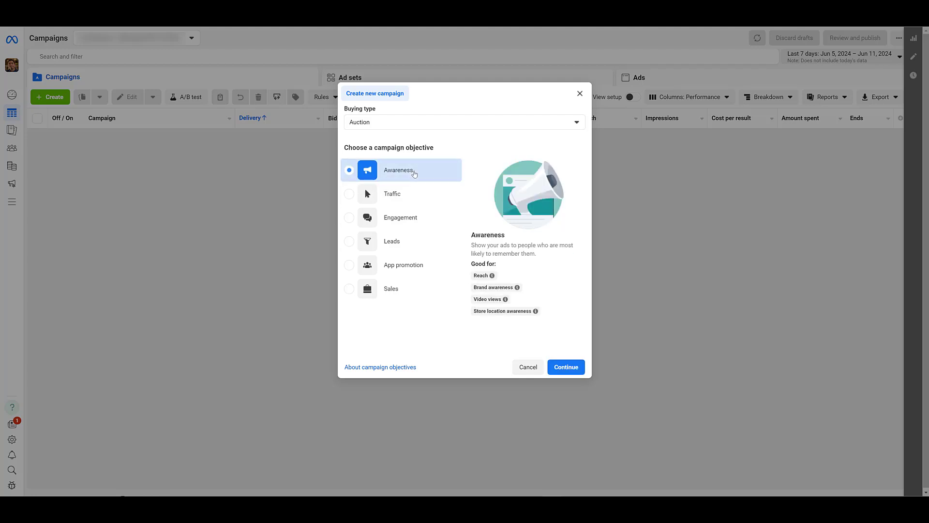
click(564, 367)
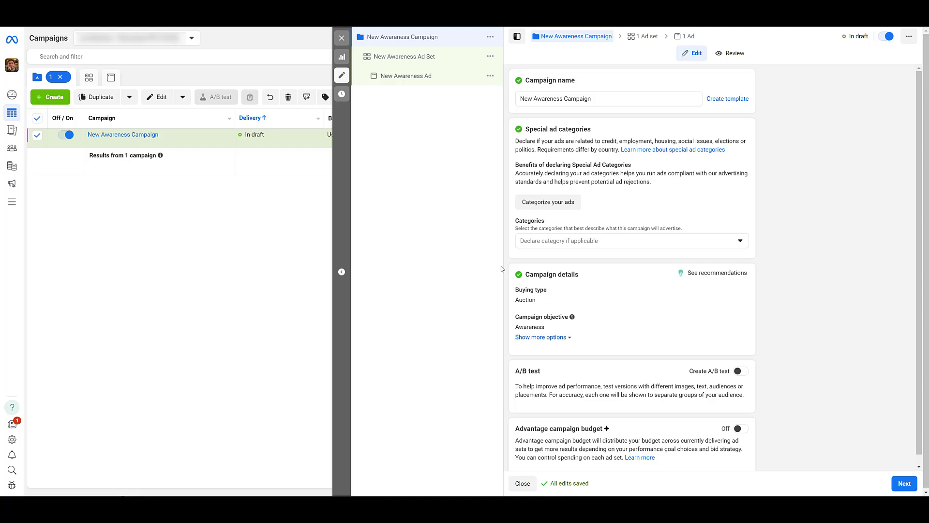
Rename the campaign as "Reminder Ads"
triple_click(561, 98)
text(Reminder Ads)
scroll(576, 112, down, 1)
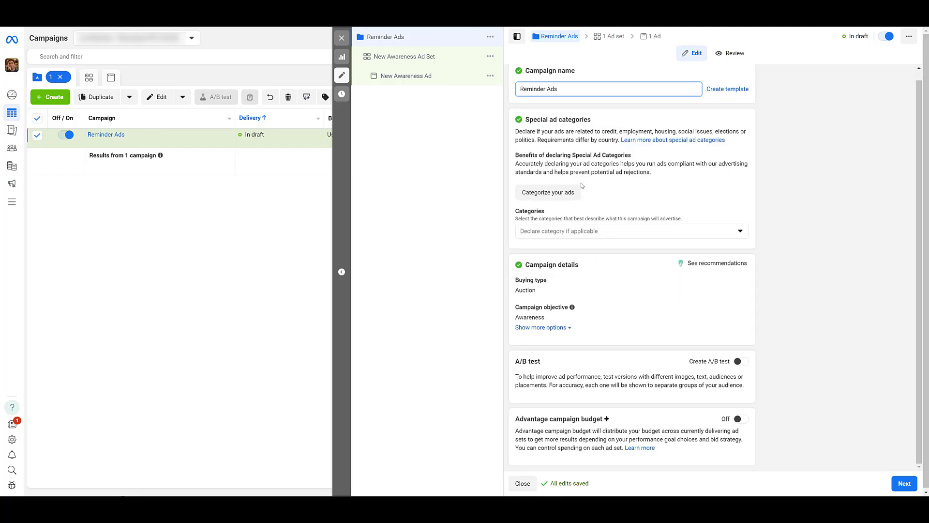
Examine the performance goals available in the ad set under the Awareness objective
click(426, 57)
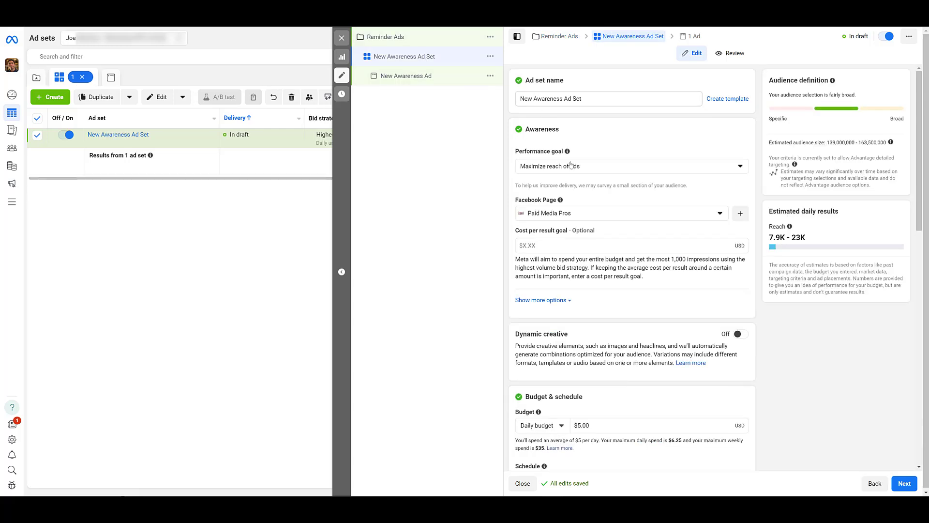
click(606, 172)
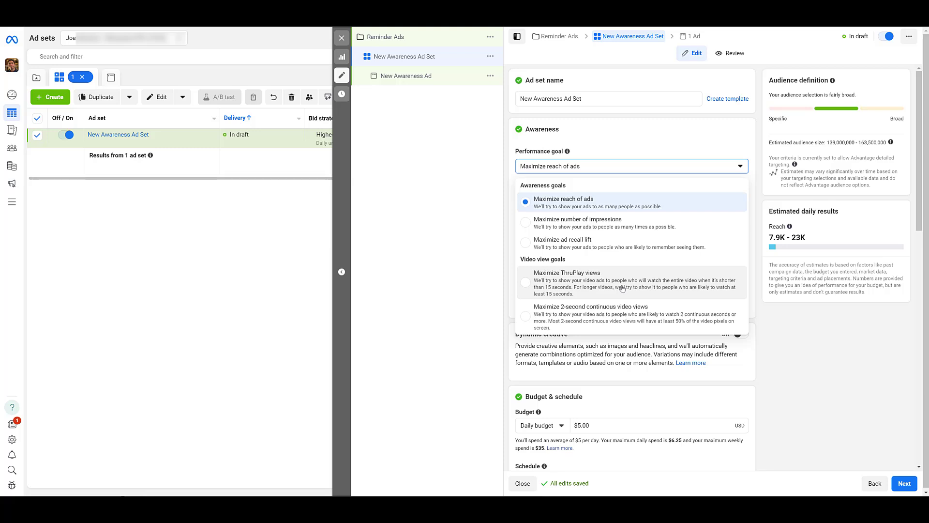
Change the Reminder Ads campaign objective to Engagement and accept the settings change
click(443, 40)
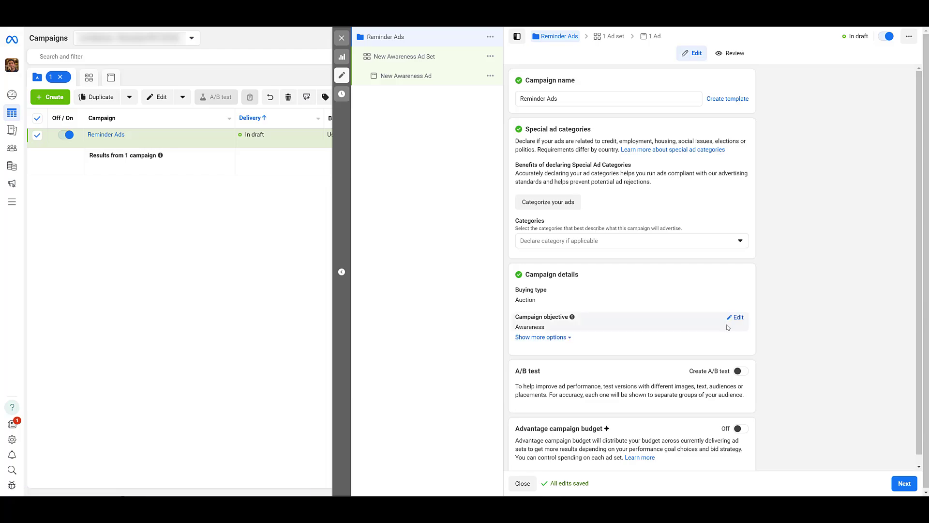
click(640, 390)
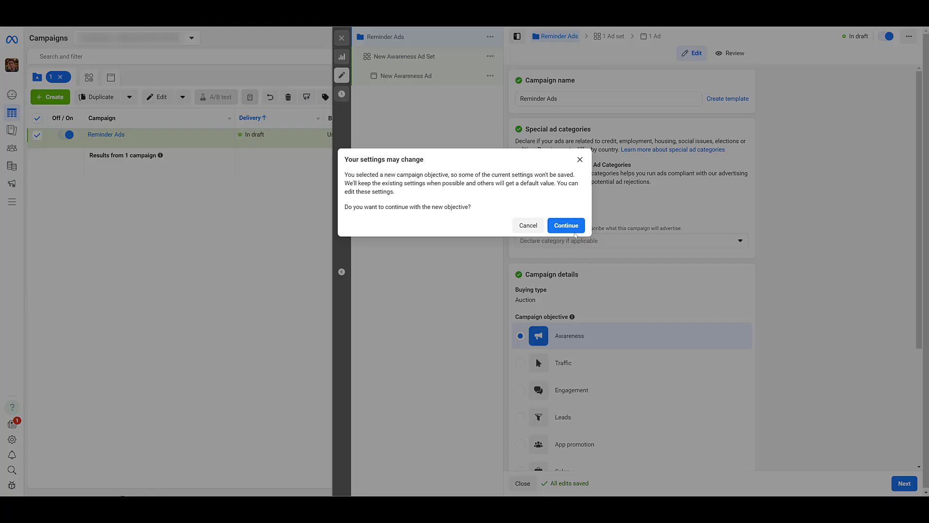
click(566, 226)
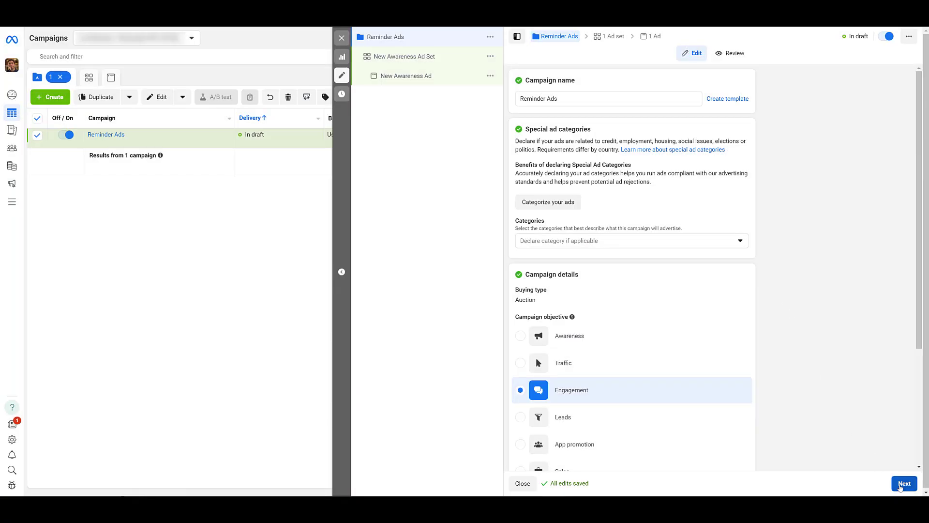
Set the ad set's engagement type to Reminders set, keeping On your ad as the conversion location
click(904, 483)
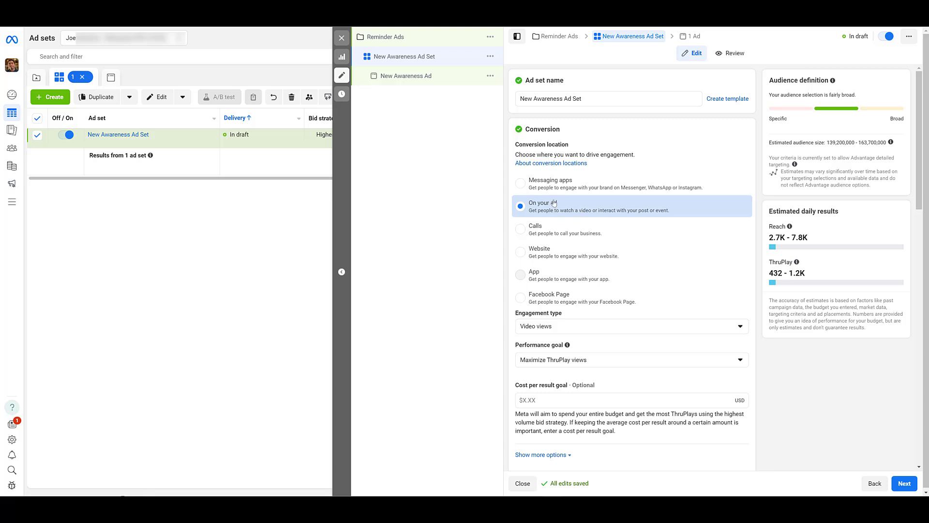
click(613, 325)
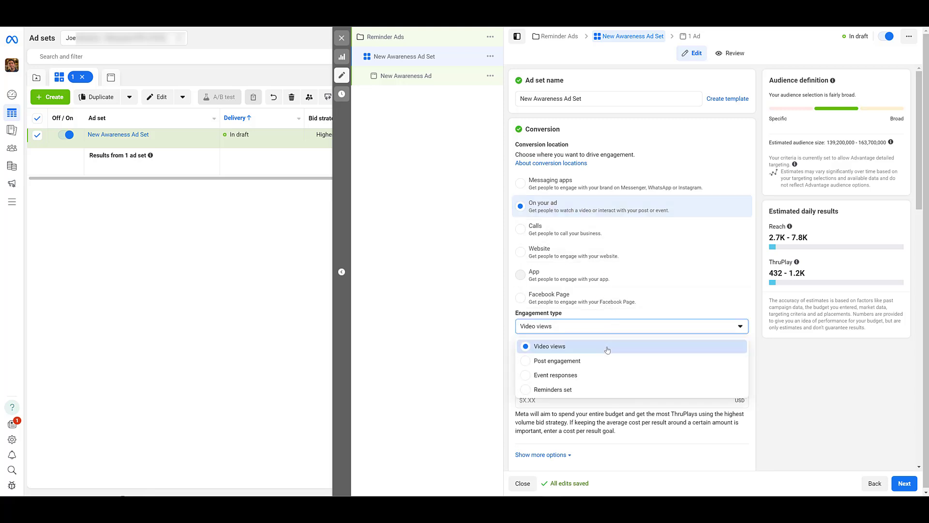
click(598, 393)
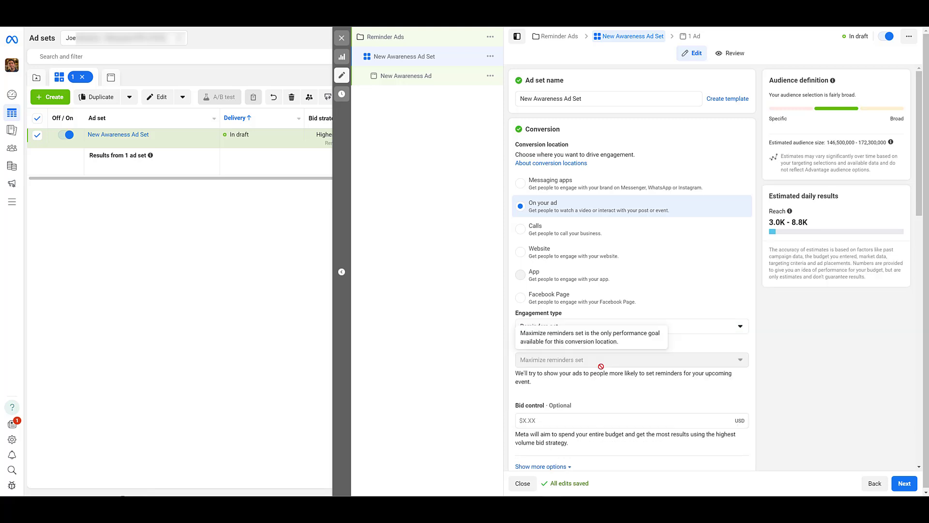
scroll(601, 366, down, 1)
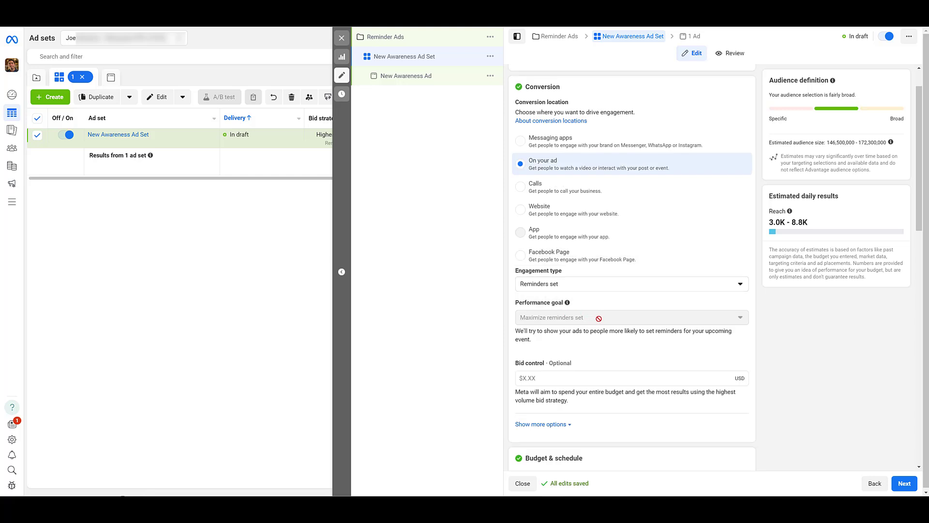
Switch the engagement type to Video views to examine its performance goals, and return it to Reminders set
click(682, 284)
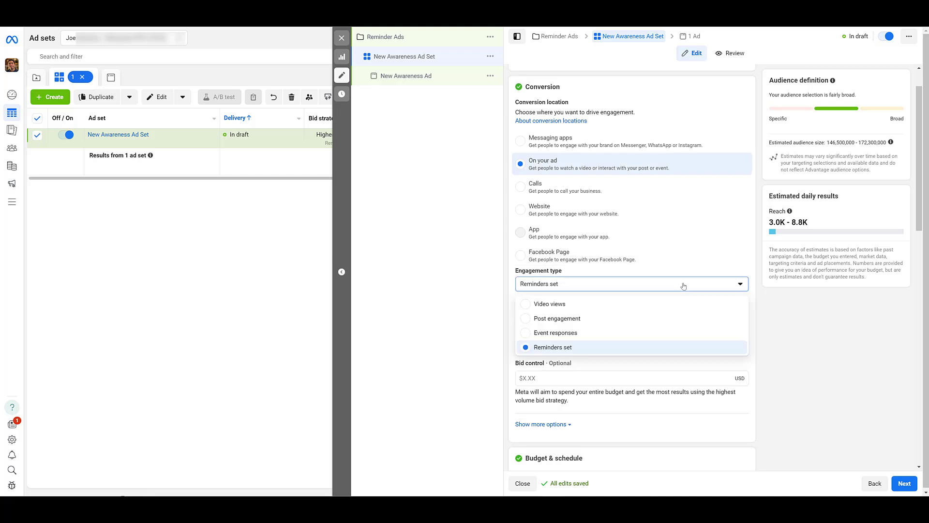
click(549, 304)
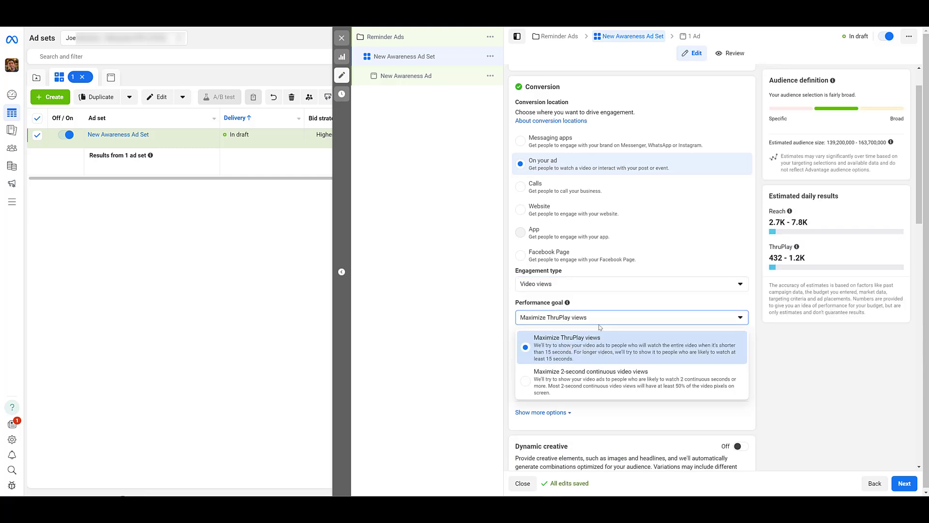
click(595, 283)
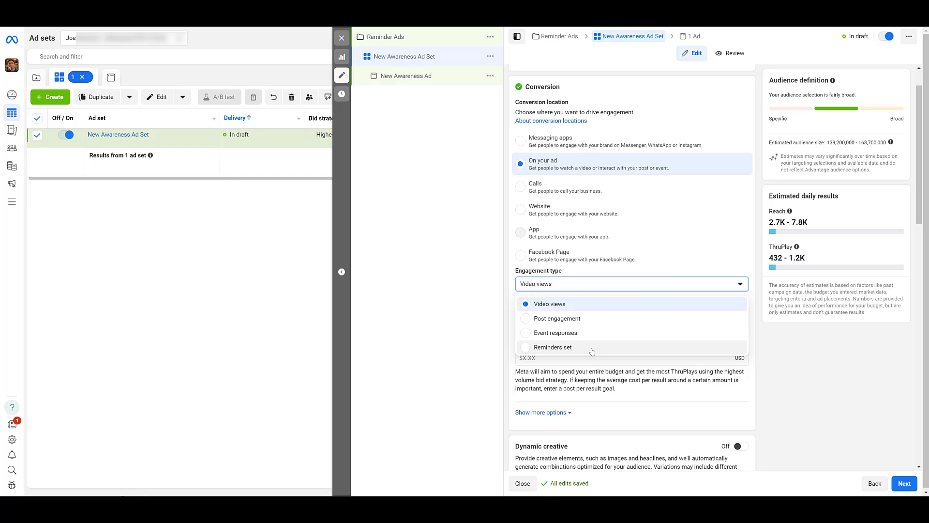
click(592, 347)
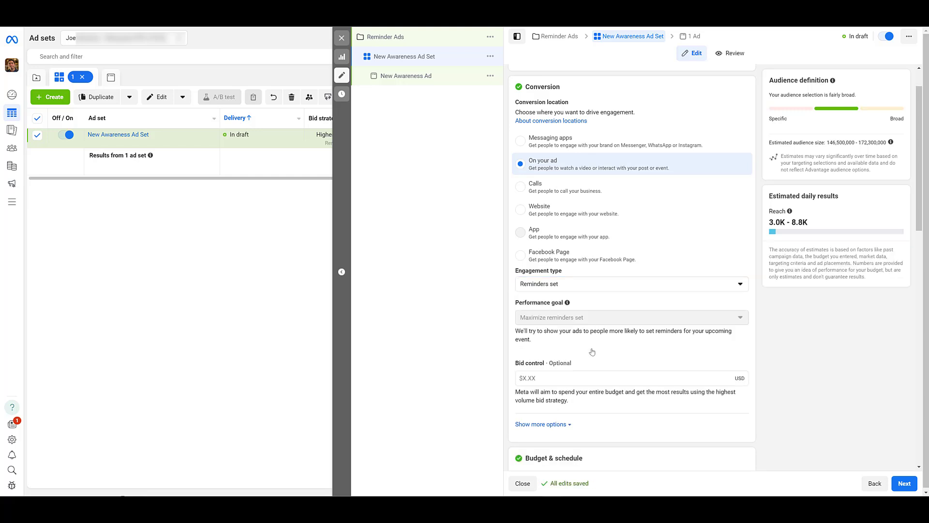
Review the ad set's budget, schedule, audience and placement settings
scroll(592, 352, down, 6)
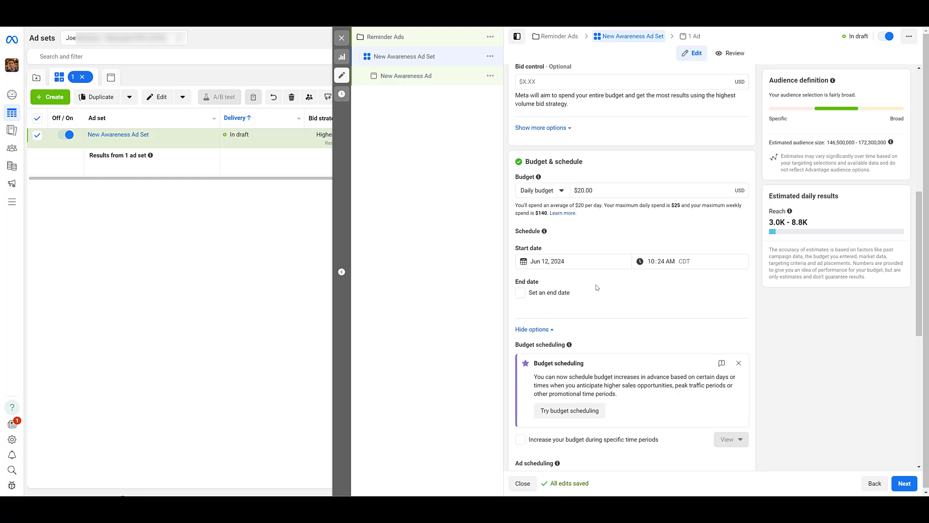
scroll(597, 287, down, 7)
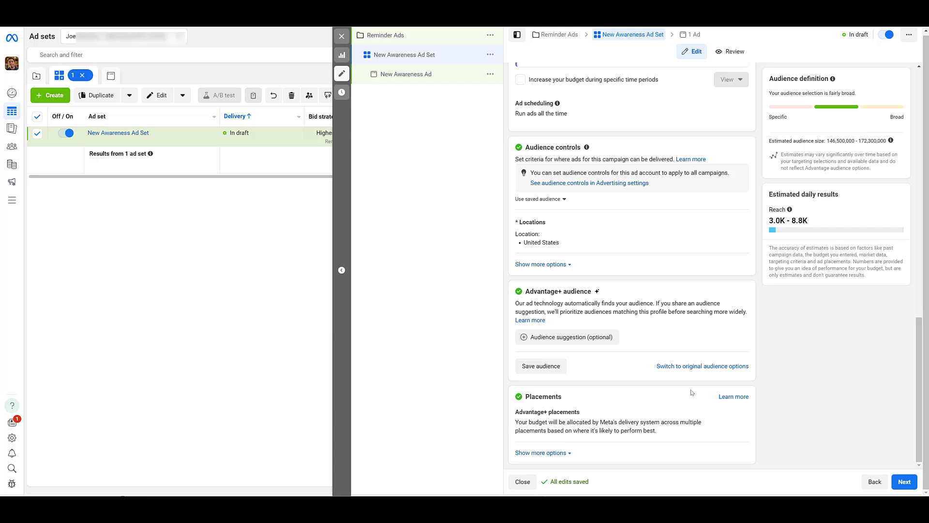
Name the ad Fake Webinar and select the Lead Generation Master Class Instagram image, keeping the original crops for its placements
click(904, 481)
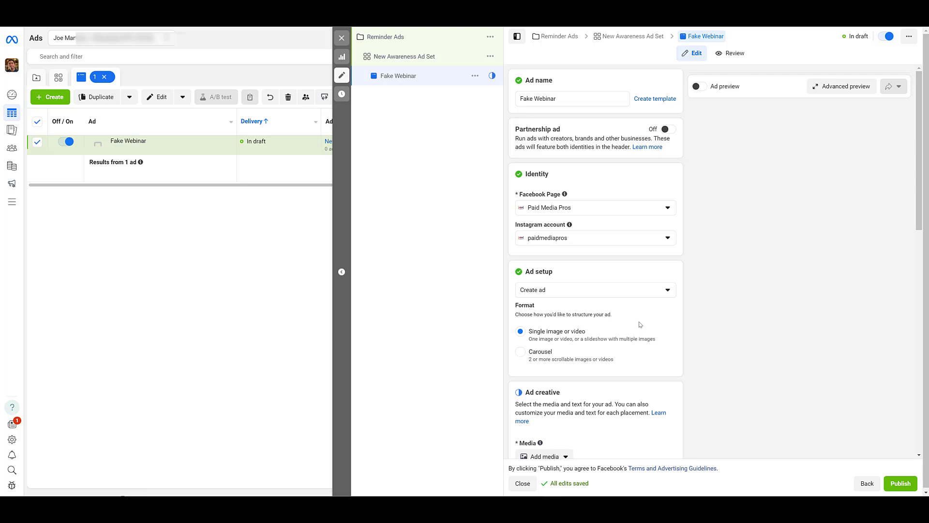
scroll(640, 324, down, 5)
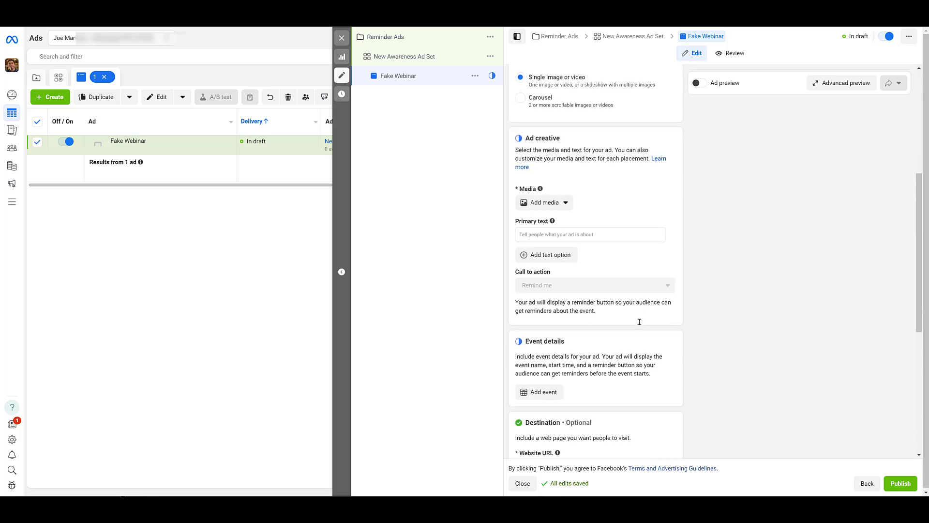
click(565, 206)
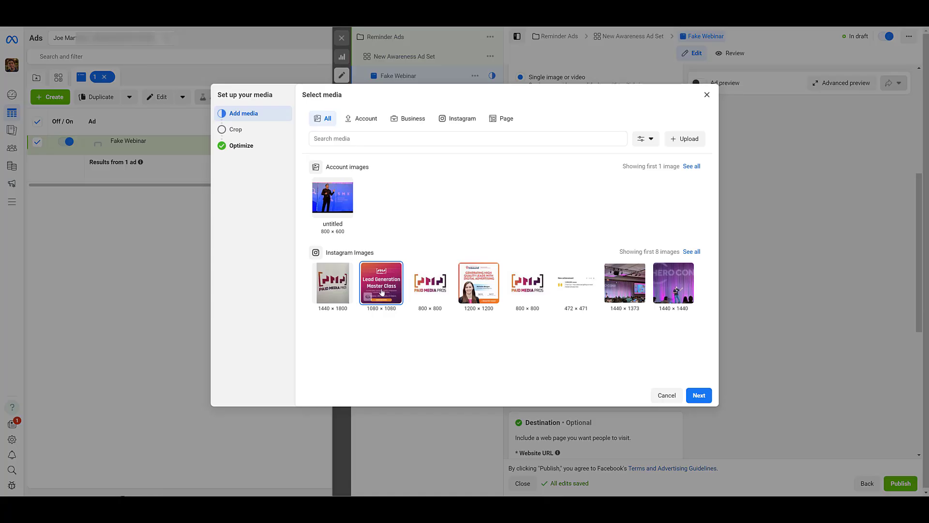
click(698, 394)
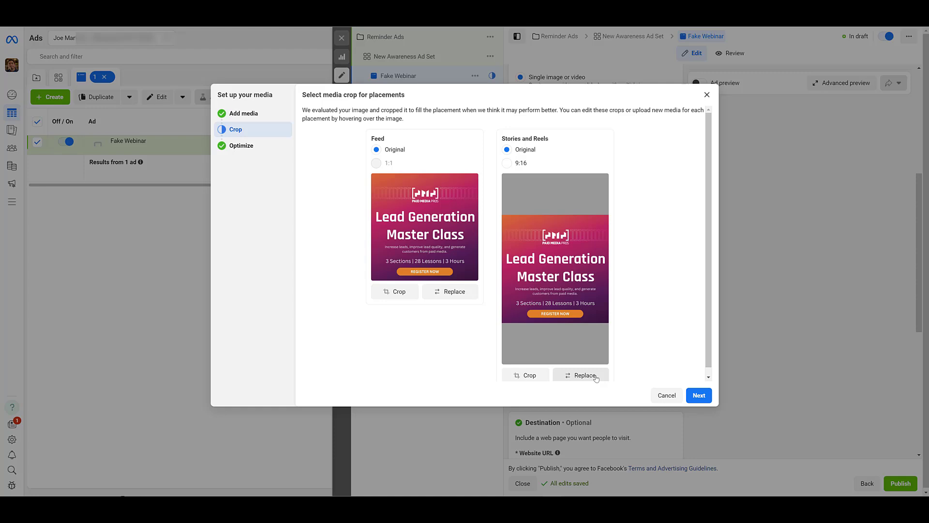
click(698, 395)
Review the Advantage+ creative enhancements for the image and finish the media setup with the default selections
scroll(501, 233, down, 2)
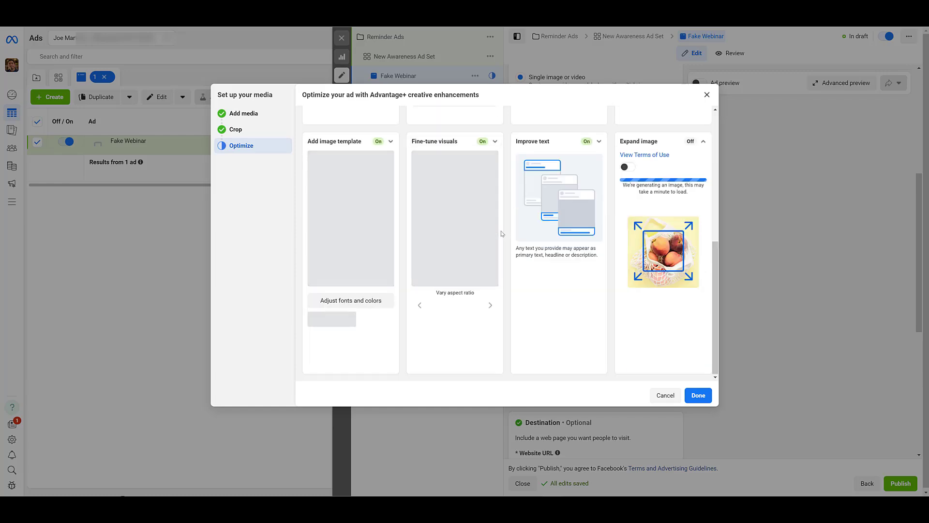
scroll(501, 233, up, 5)
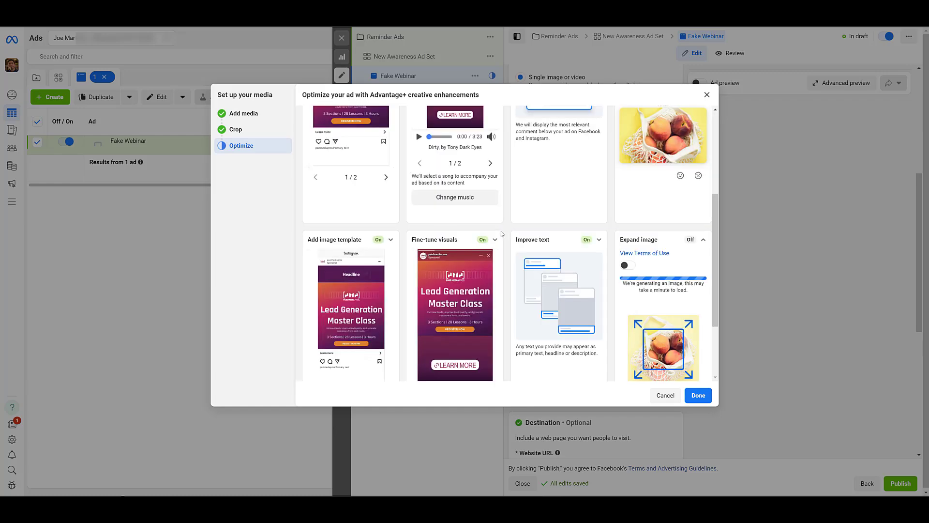
scroll(553, 255, down, 5)
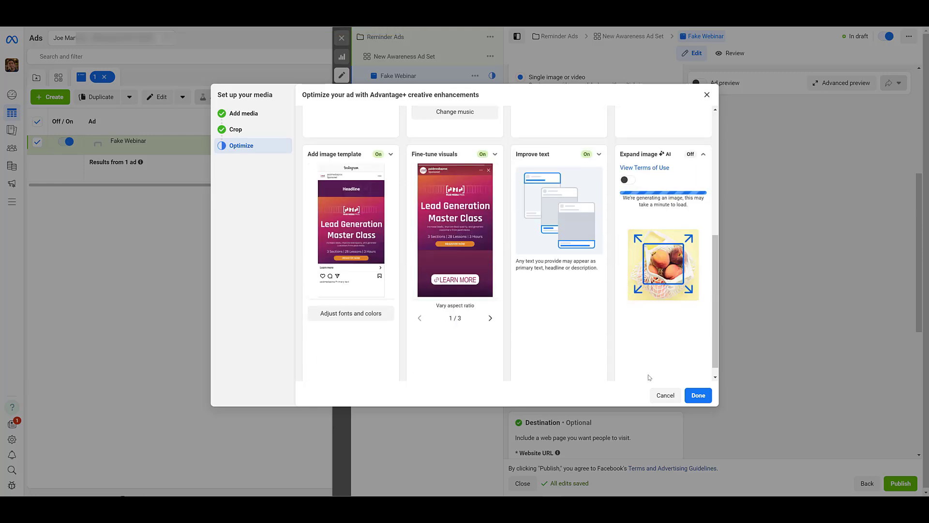
click(706, 400)
Enter "Fake webinar. But sign up anyway" as the primary text and check the explanation of the Remind me call to action
click(611, 281)
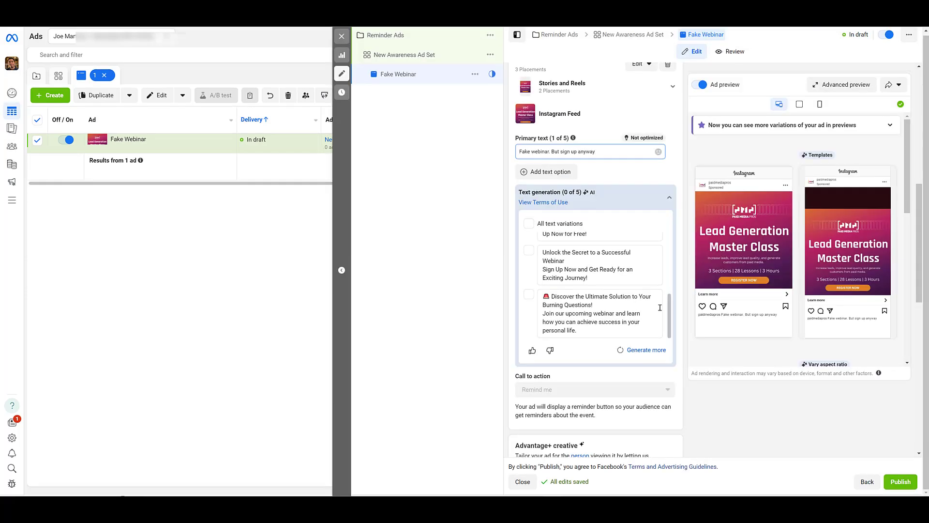
scroll(624, 275, down, 3)
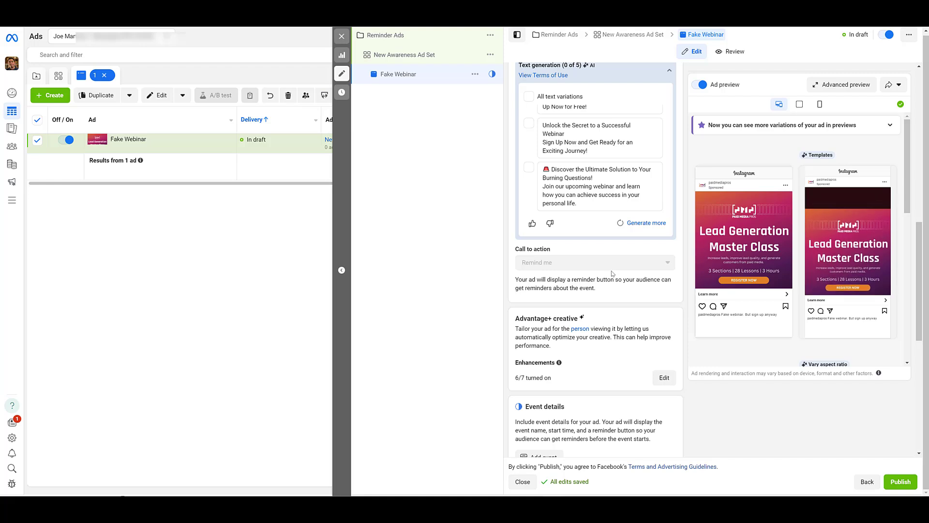
mouse_move(534, 266)
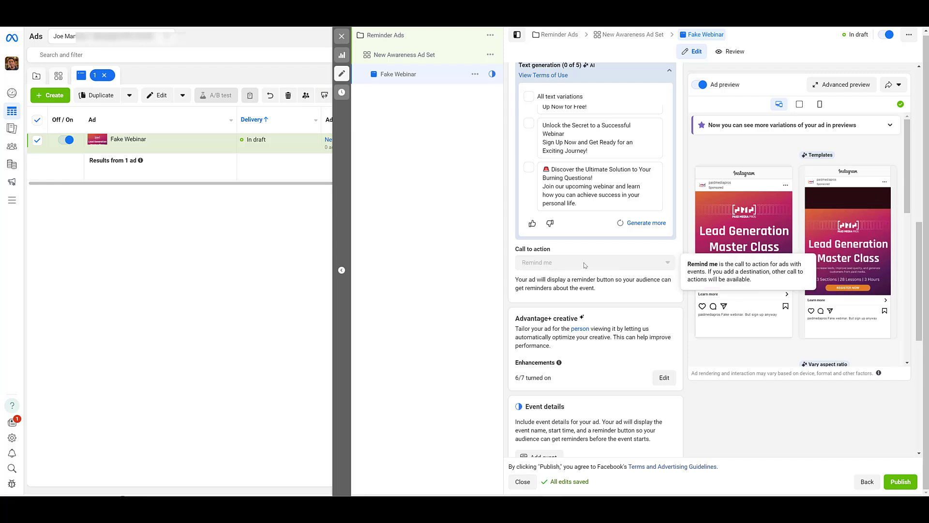
Add an event named Webinar to the ad with a start date of July 1, 2024
scroll(584, 262, down, 5)
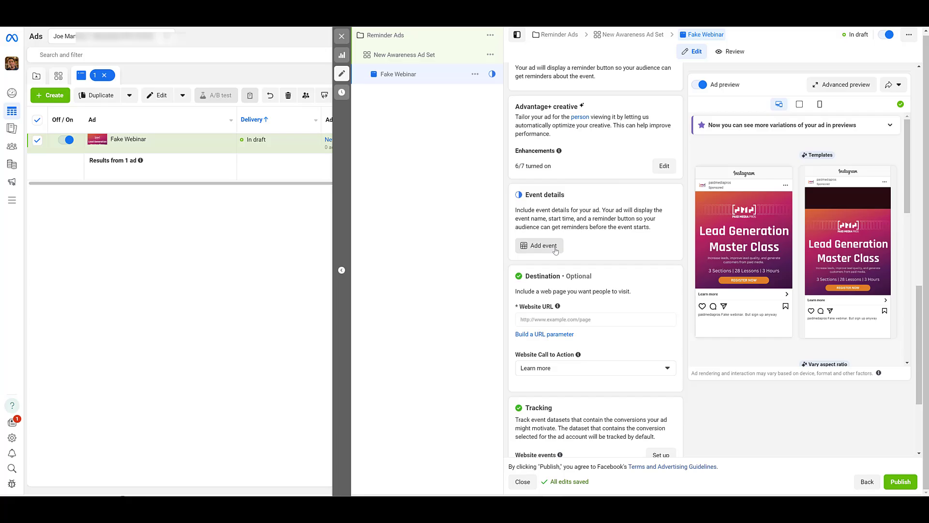
click(543, 246)
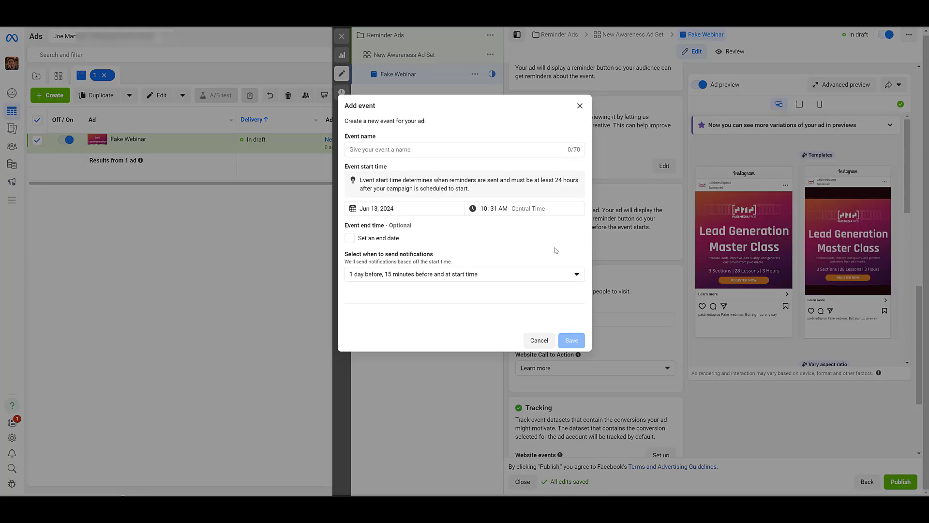
click(489, 149)
text(Webinar)
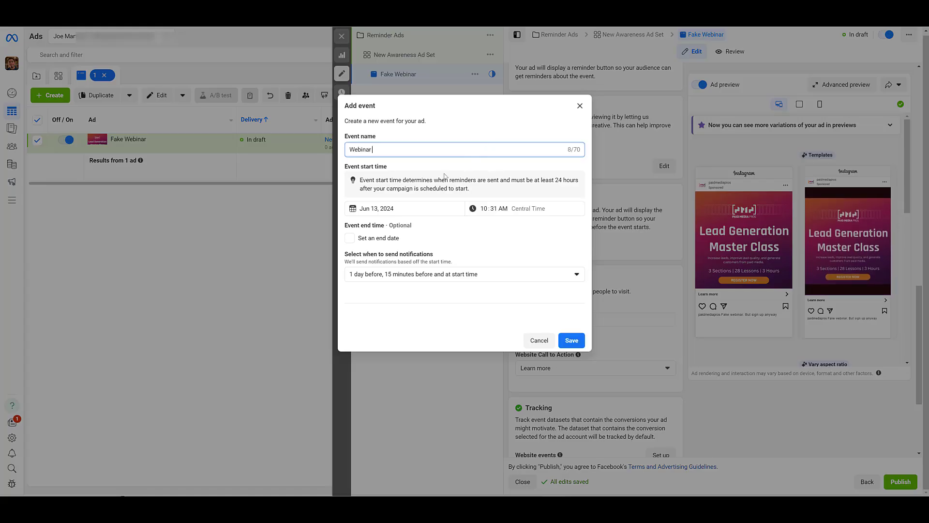
click(416, 208)
click(439, 226)
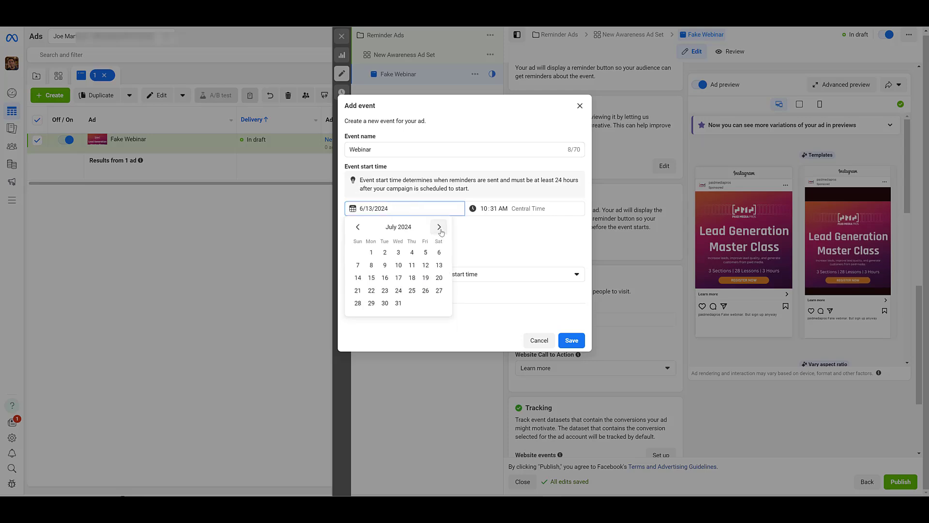
click(371, 252)
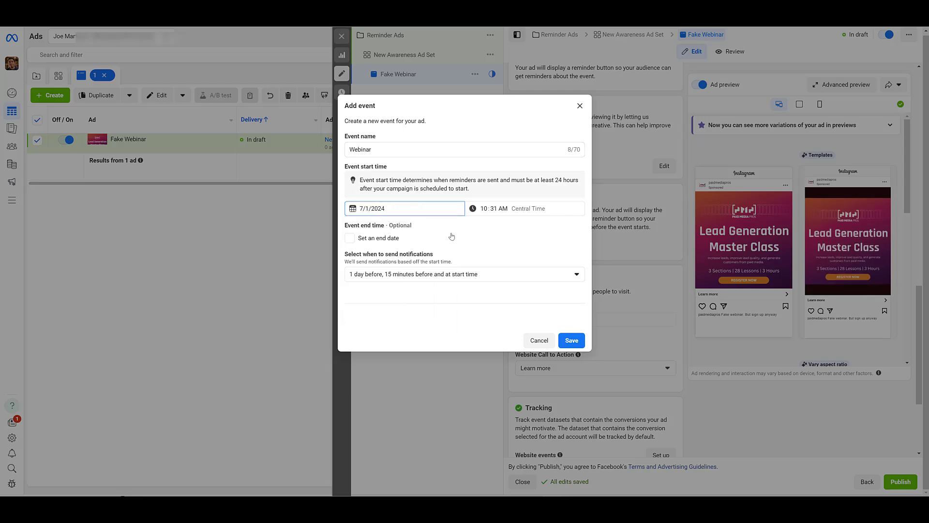
Save the event without an end date, keeping notifications at 1 day before, 15 minutes before and at start time
click(508, 274)
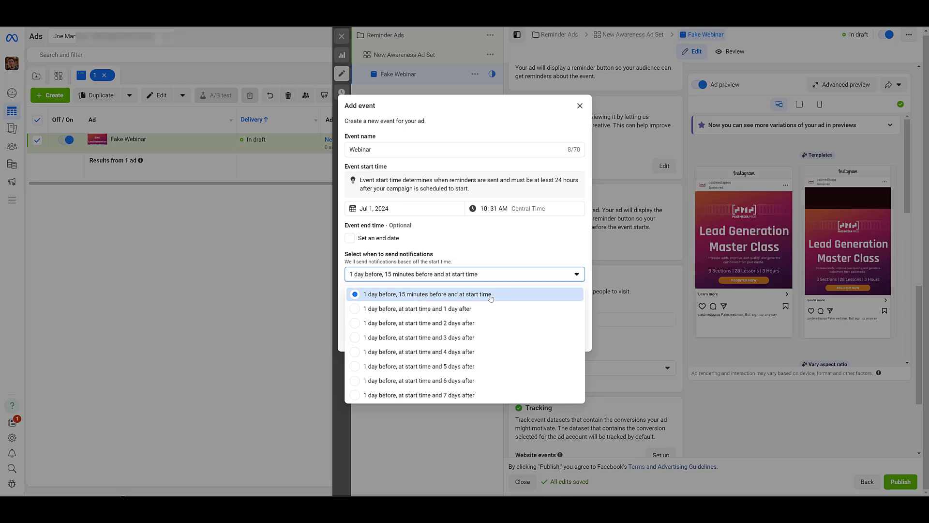
click(518, 246)
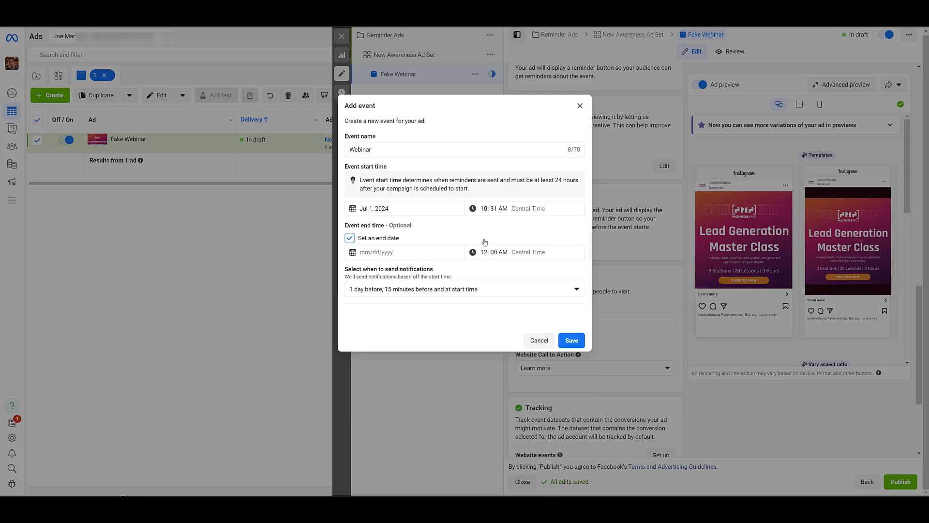
click(361, 237)
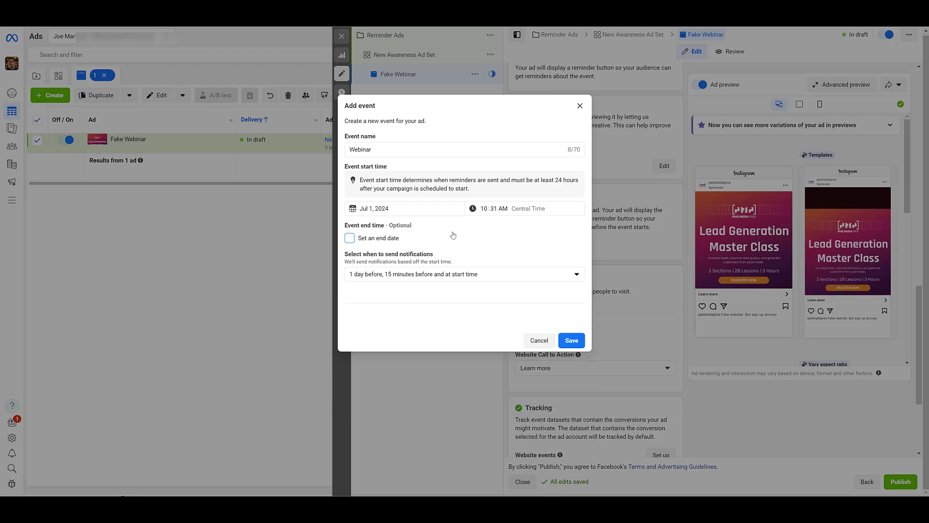
click(571, 340)
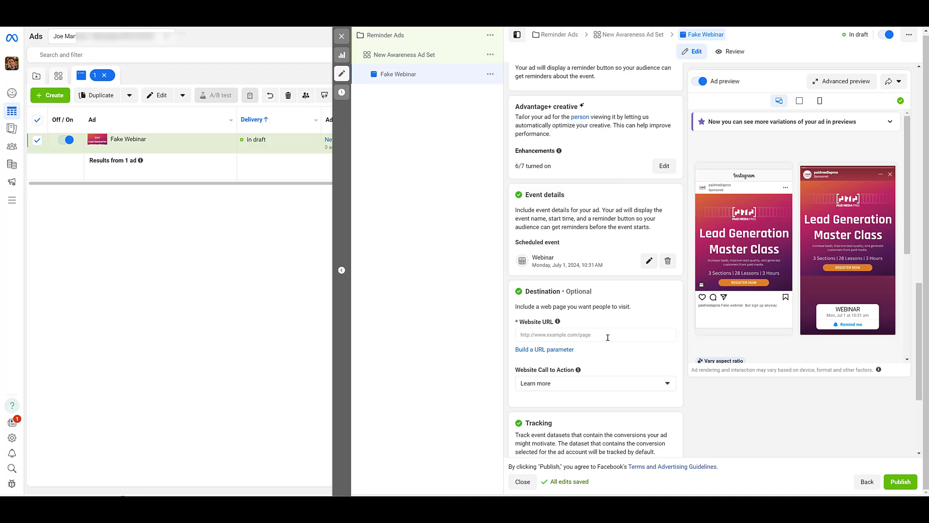
Set the ad's website URL to paidmediapros.com with Sign up as the website call to action, and publish the ad
click(607, 335)
text(paidmediapros.com)
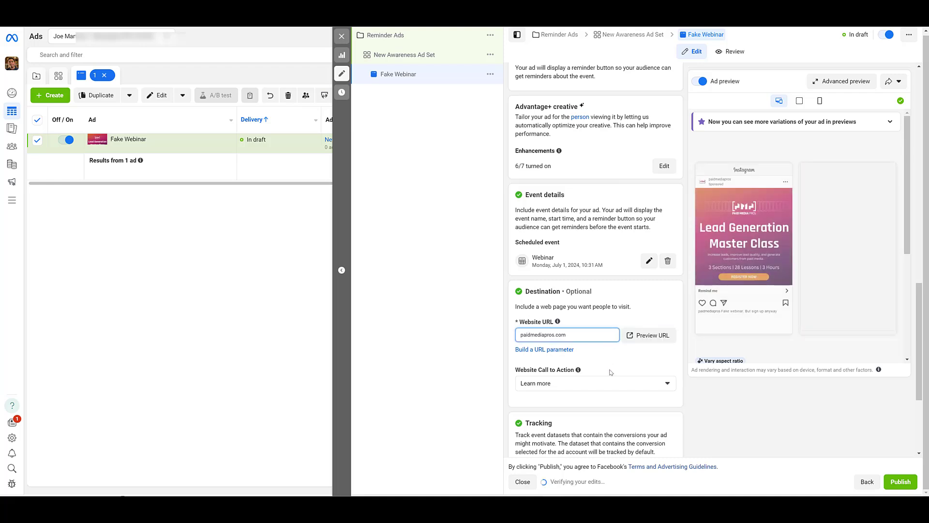
click(608, 386)
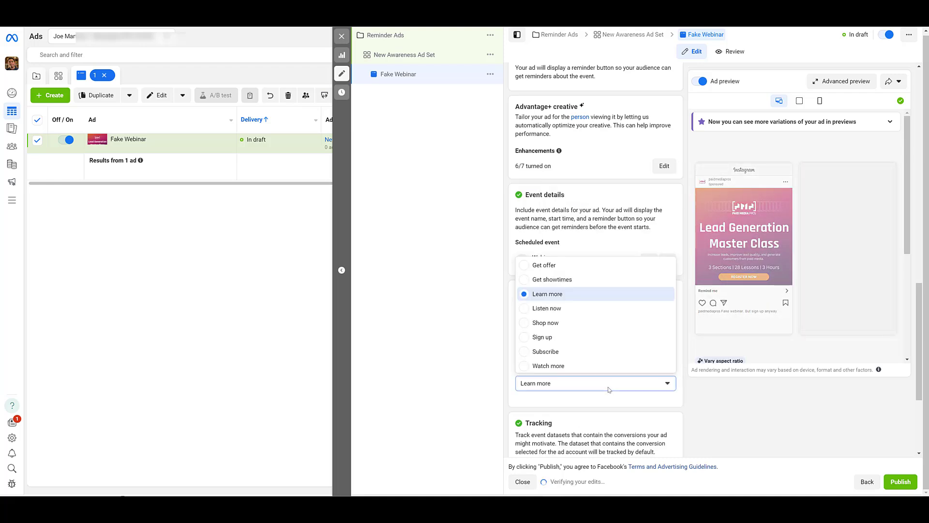
click(595, 338)
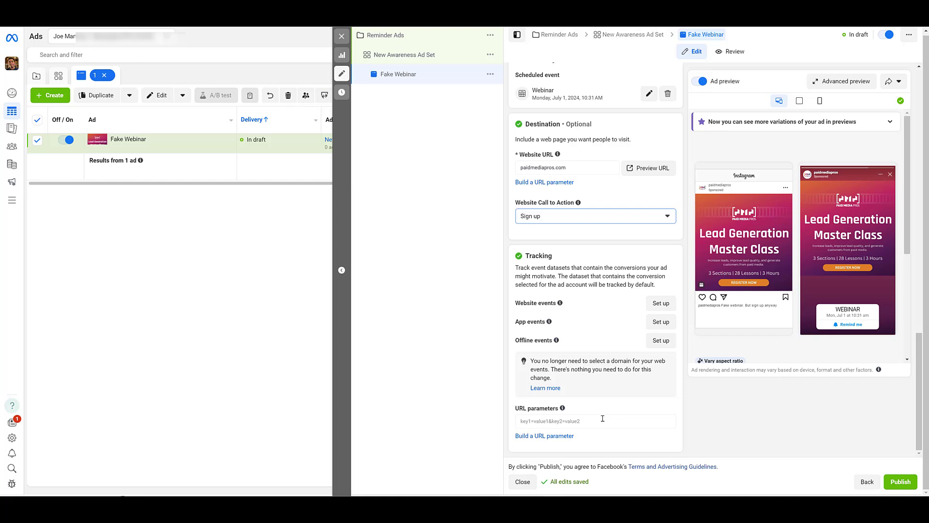
click(900, 481)
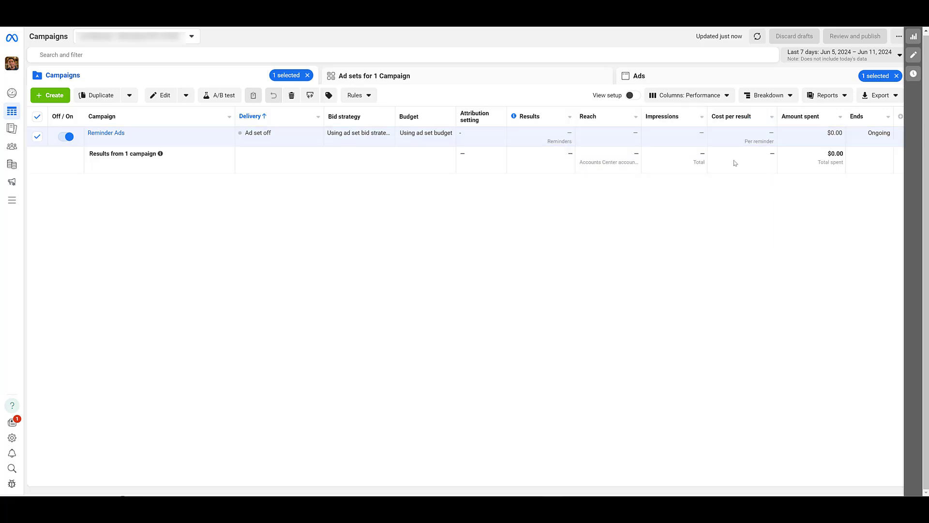
Examine the Clicks metrics available for customizing the campaign table's columns, and leave without changing them
click(683, 96)
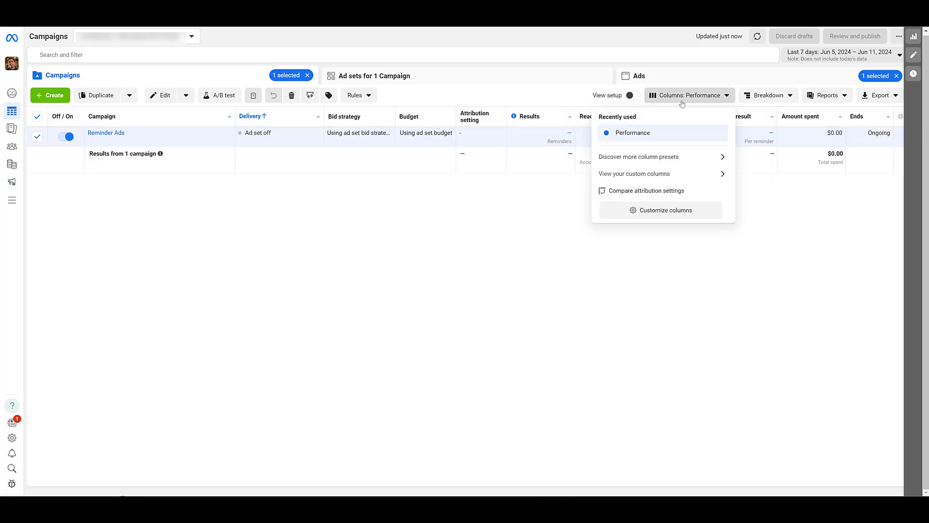
click(689, 211)
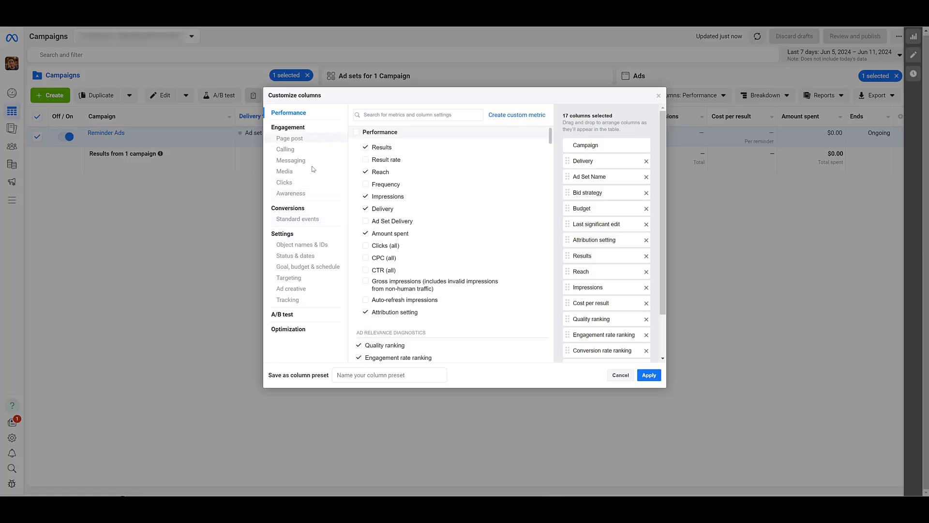
click(310, 188)
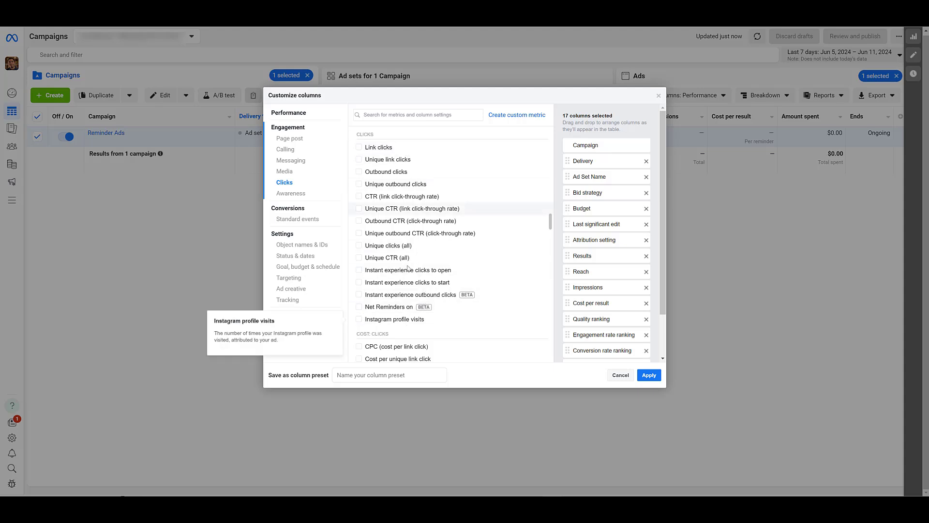
mouse_move(435, 229)
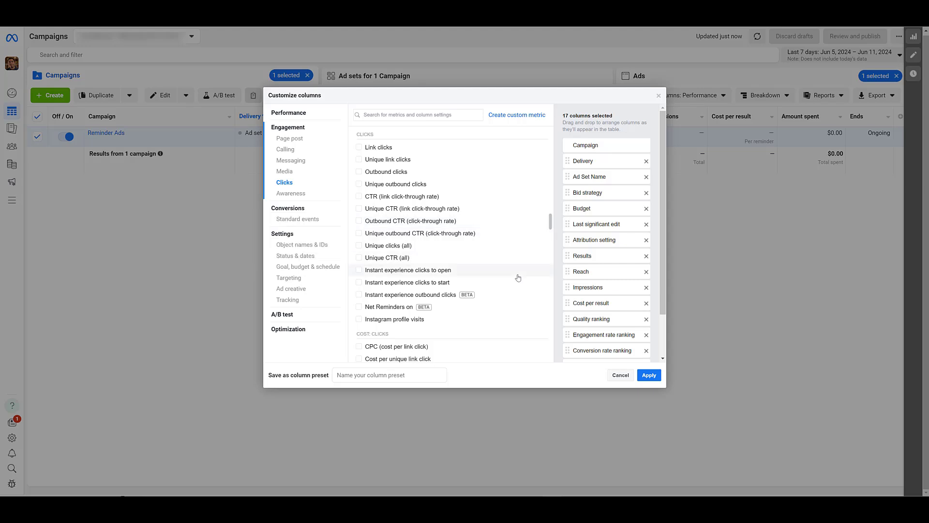
mouse_move(515, 281)
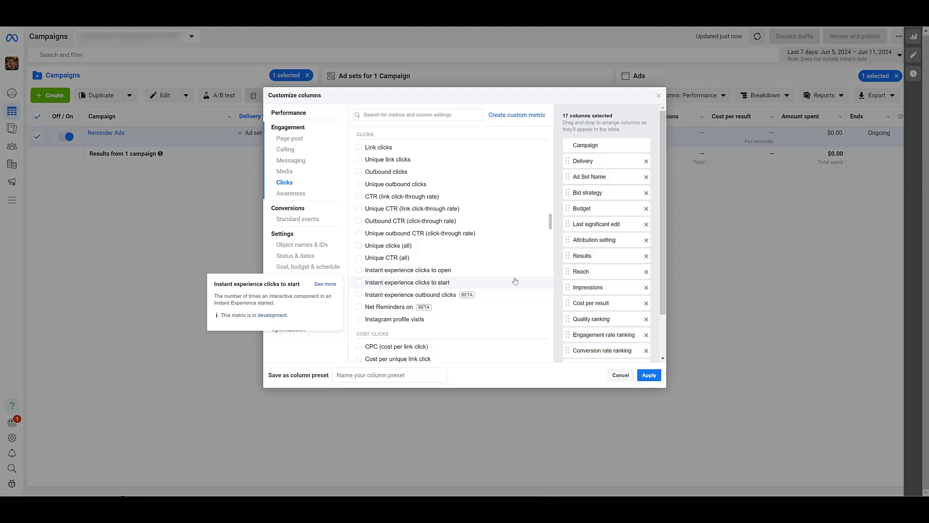
click(620, 374)
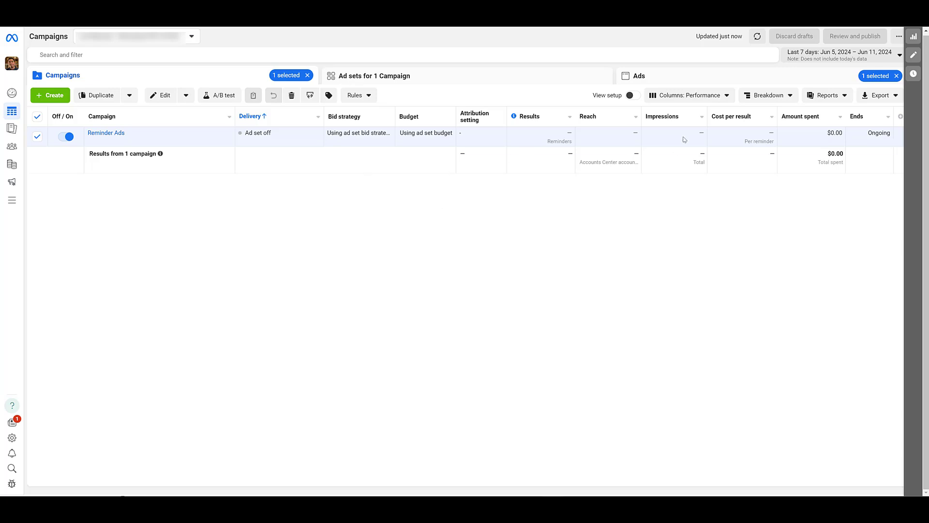
Search the customizable column metrics for "remind", close the column settings, and check the result type of the Reminder Ads campaign
click(695, 95)
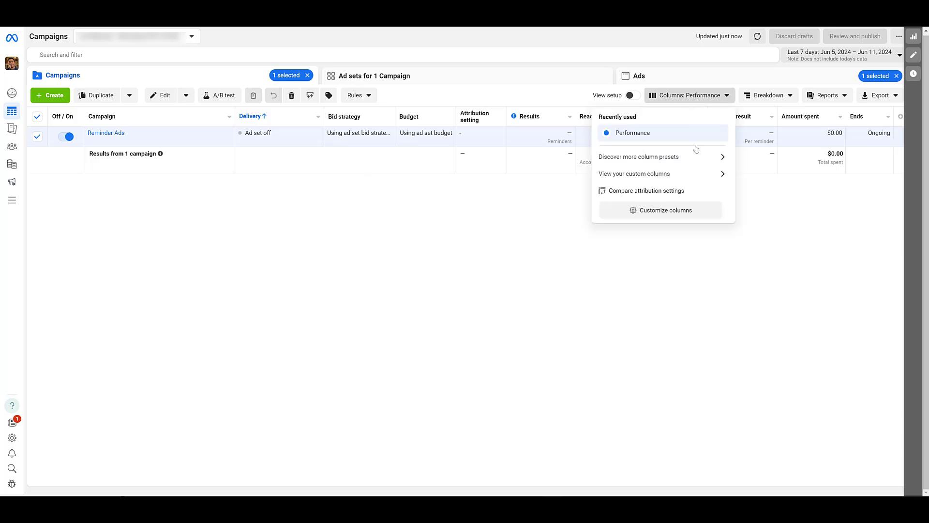
click(687, 215)
text(remind)
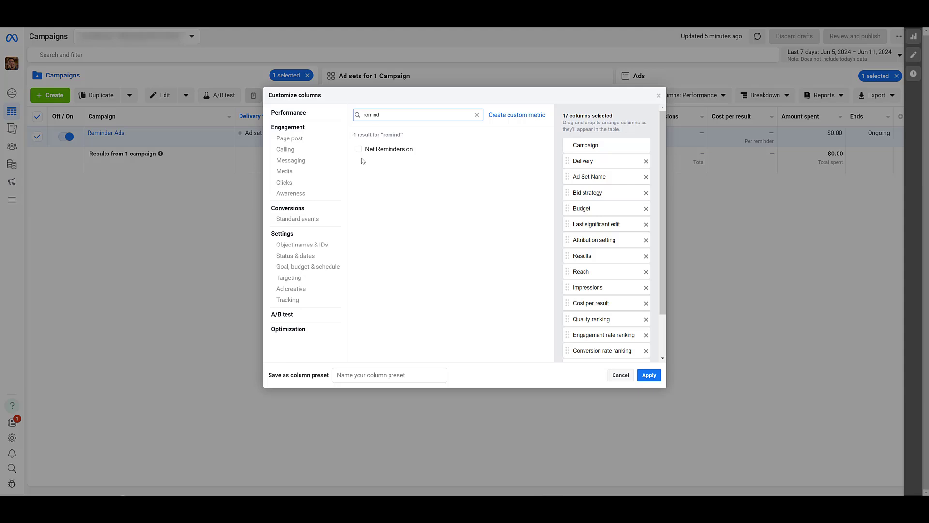
click(648, 375)
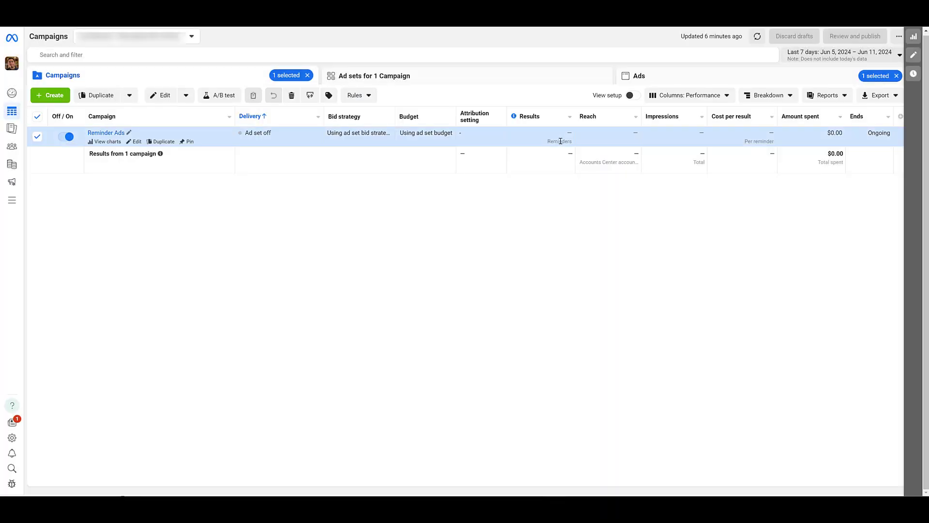
drag(547, 140, 572, 141)
click(533, 208)
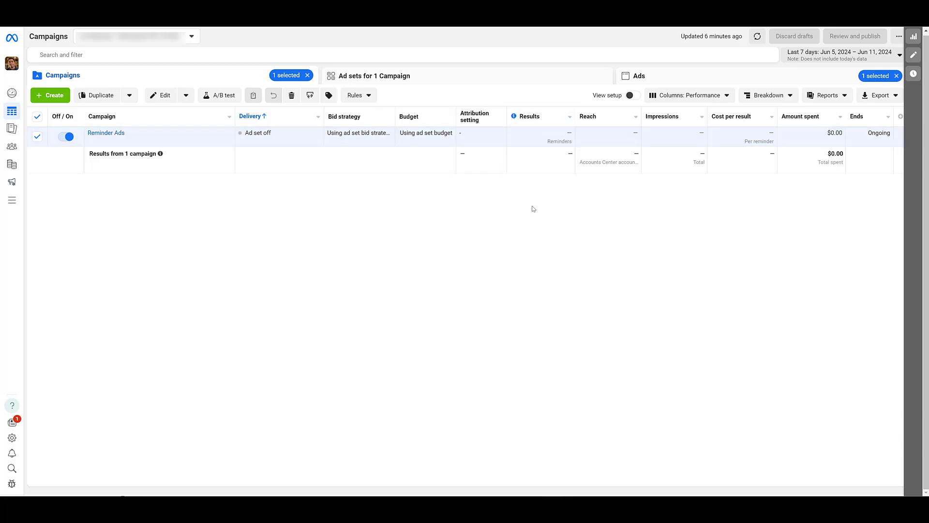